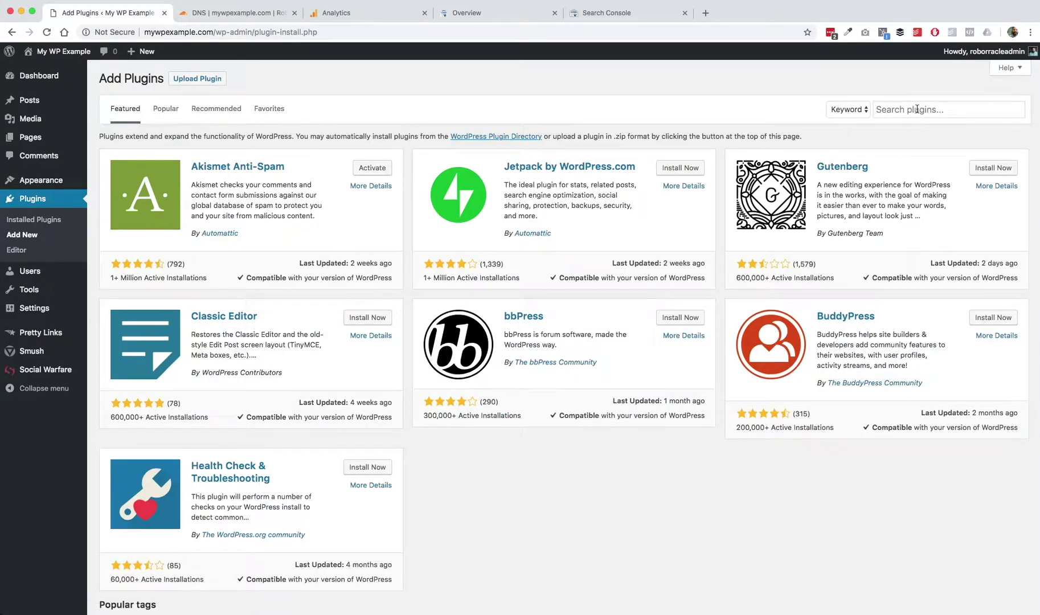
# Step: Search the plugin directory for "monster insights google analytics"
pyautogui.click(916, 109)
pyautogui.write('mon')
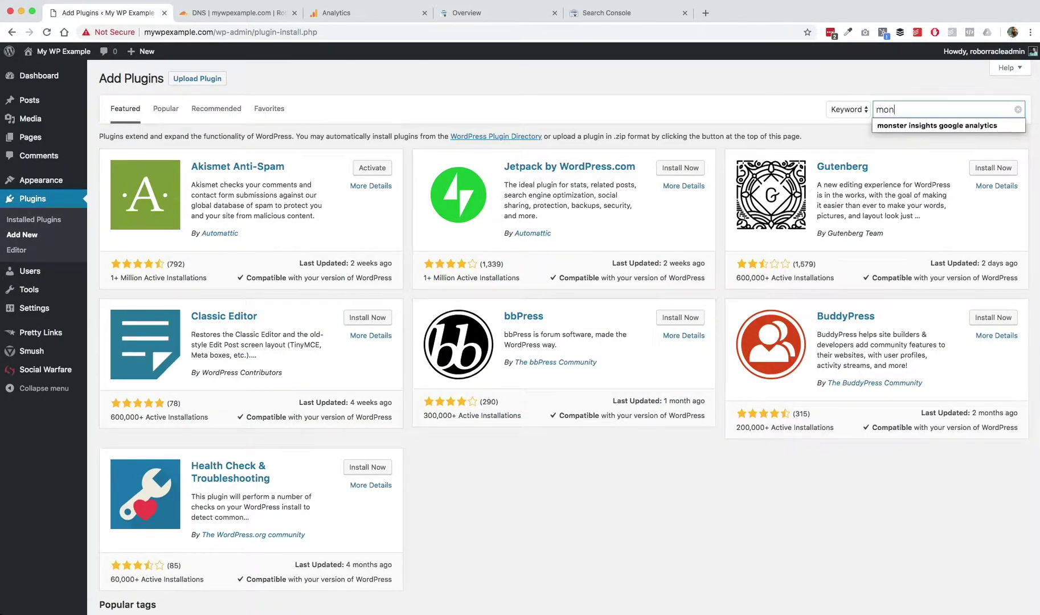
pyautogui.write('ster ')
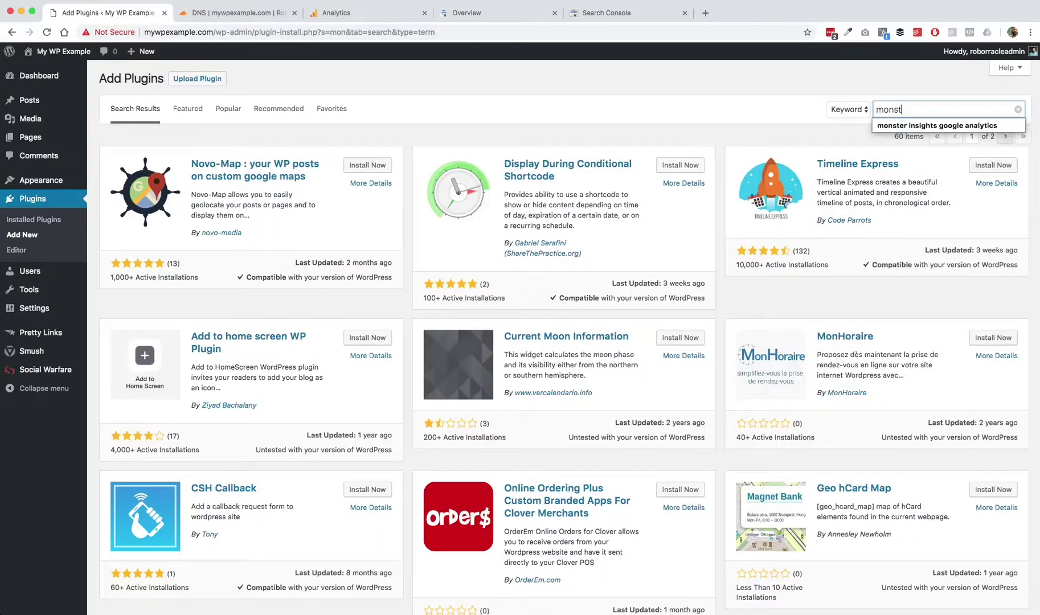
pyautogui.write('in')
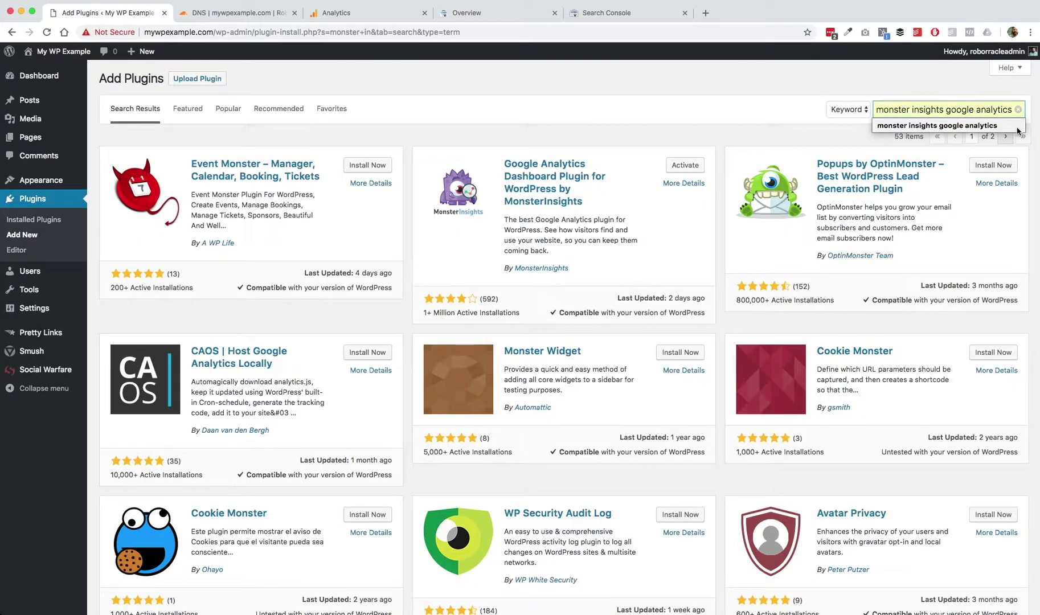
pyautogui.click(992, 132)
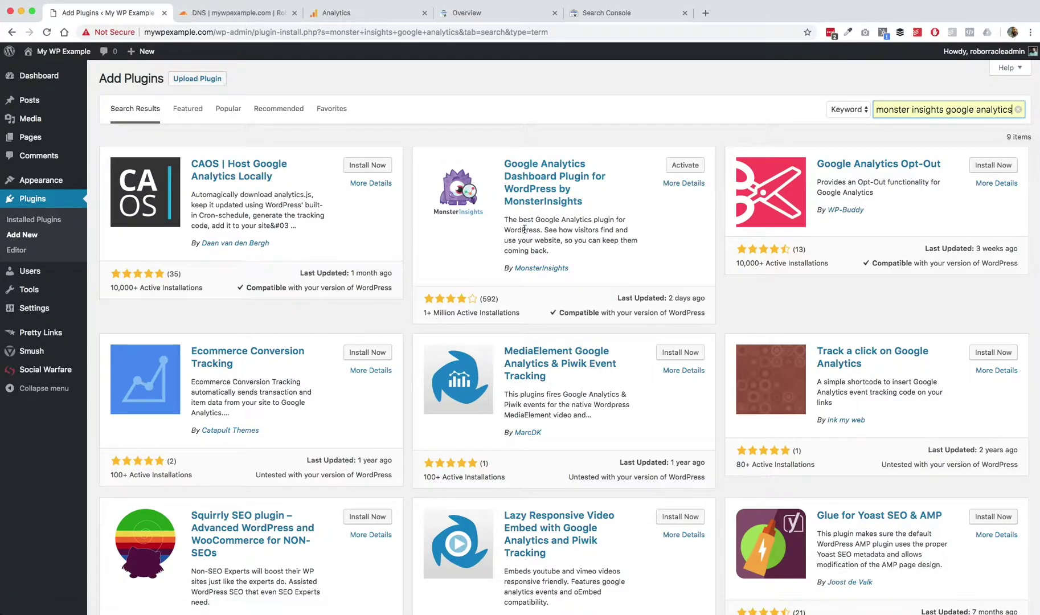
# Step: Activate the Google Analytics Dashboard Plugin for WordPress by MonsterInsights and dismiss the notices above the plugin list
pyautogui.click(685, 165)
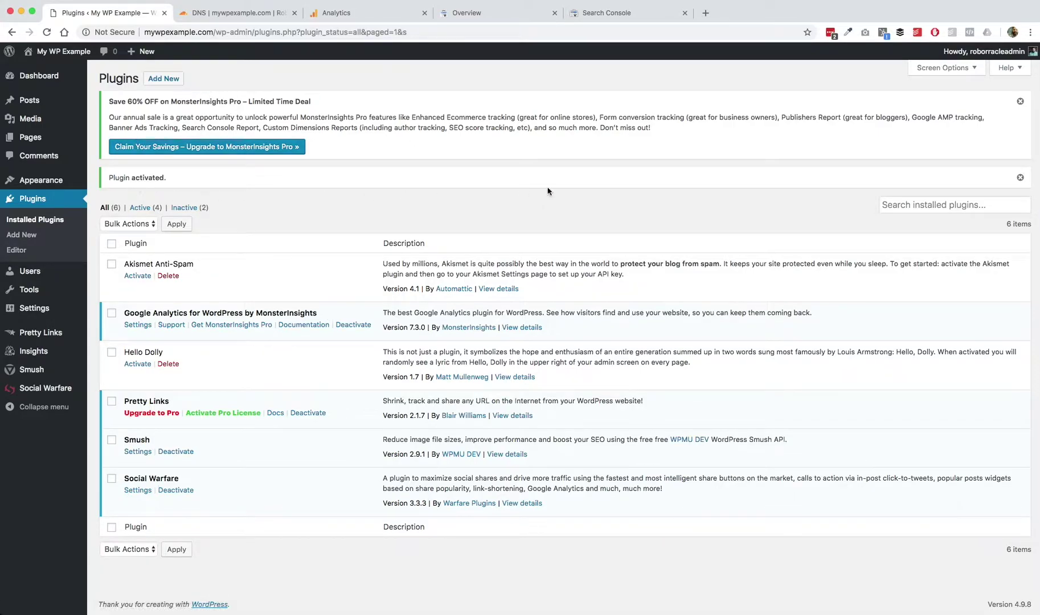
pyautogui.click(1020, 102)
pyautogui.click(1021, 98)
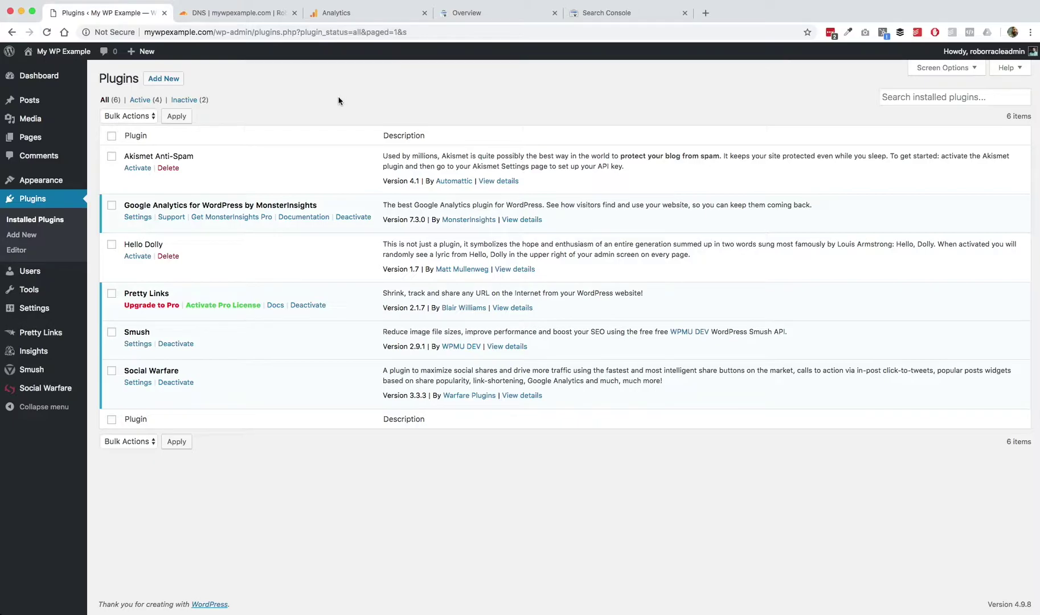
# Step: Open the MonsterInsights settings and authenticate with the Google account, allowing monsterinsights.com access to it
pyautogui.moveTo(23, 356)
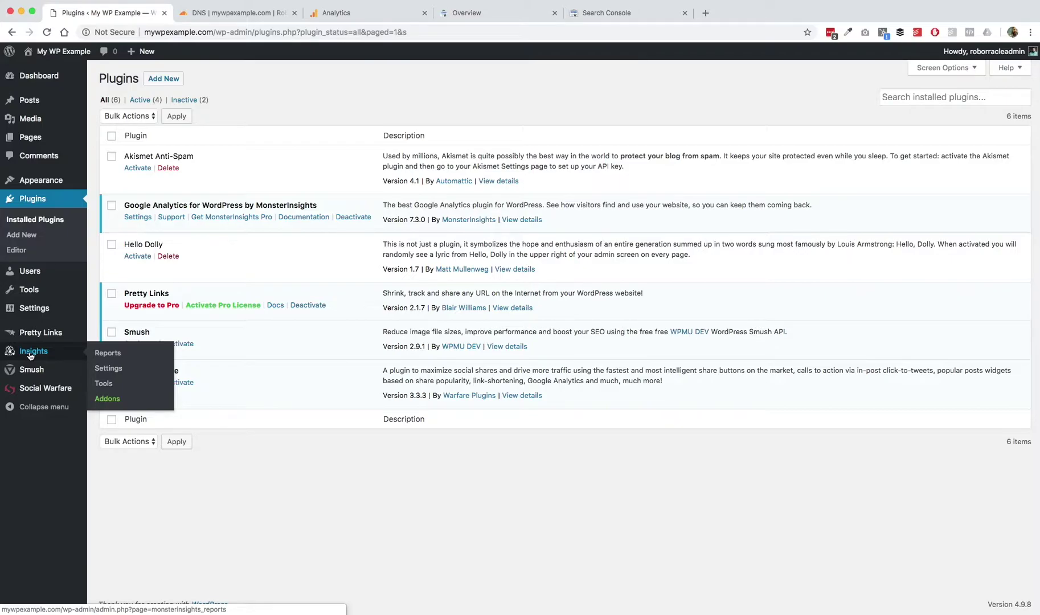
pyautogui.click(29, 353)
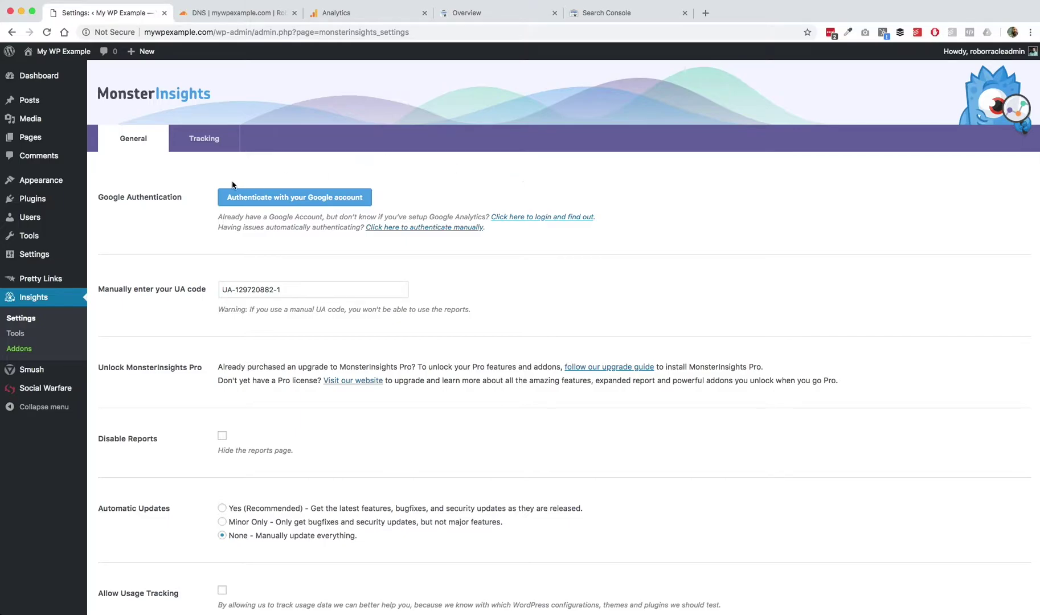
pyautogui.click(304, 203)
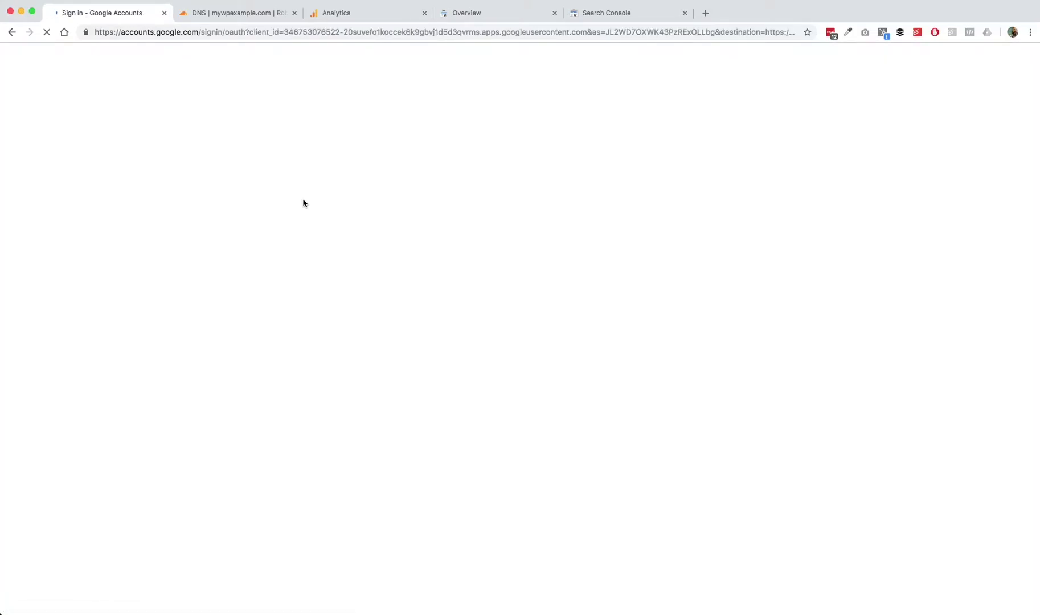
pyautogui.click(462, 300)
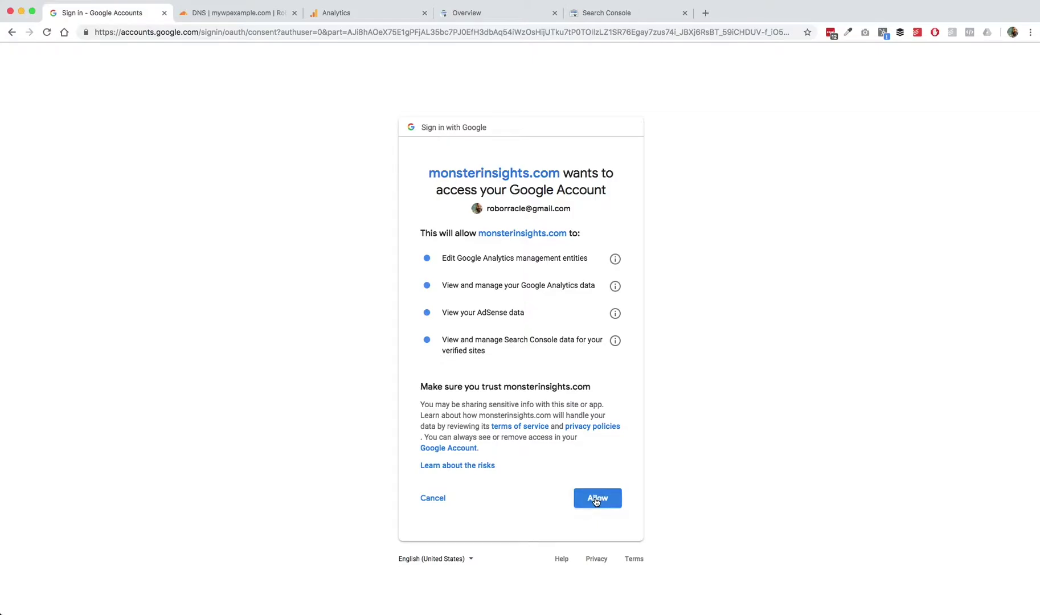
pyautogui.click(595, 499)
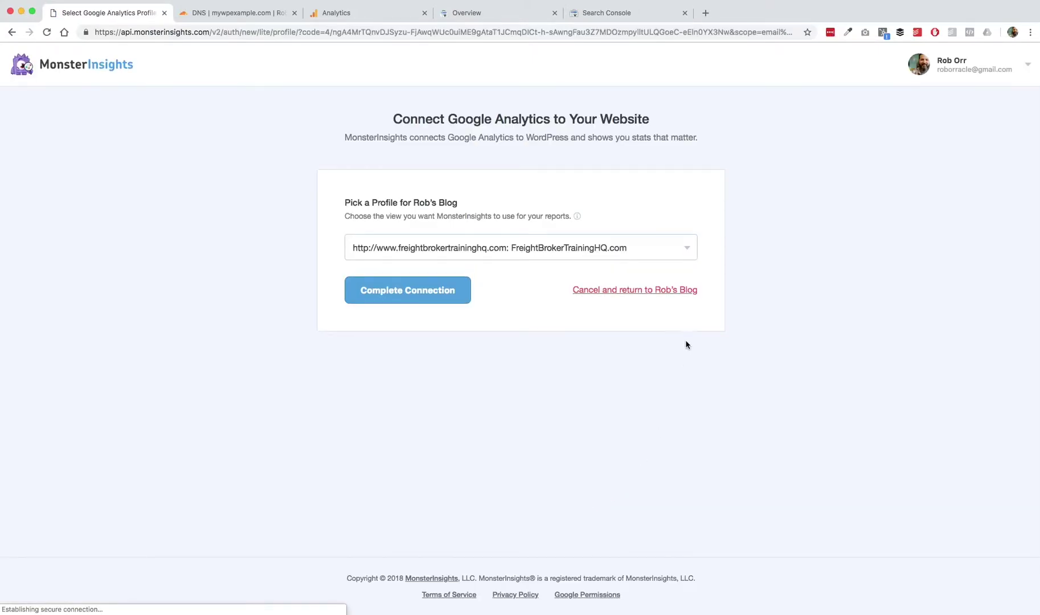
pyautogui.click(683, 253)
pyautogui.click(529, 359)
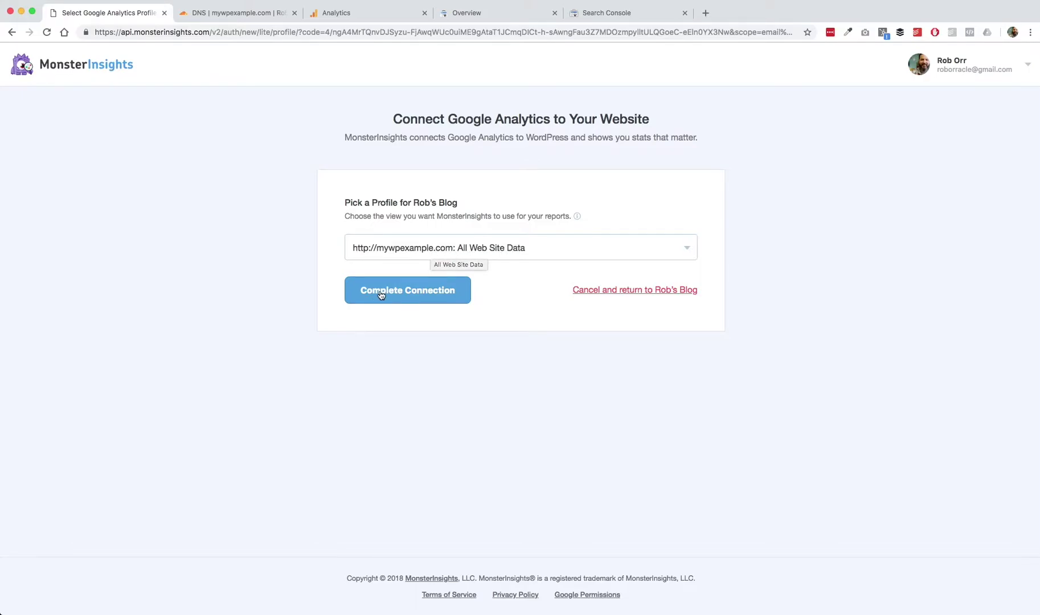
pyautogui.click(373, 22)
pyautogui.click(804, 52)
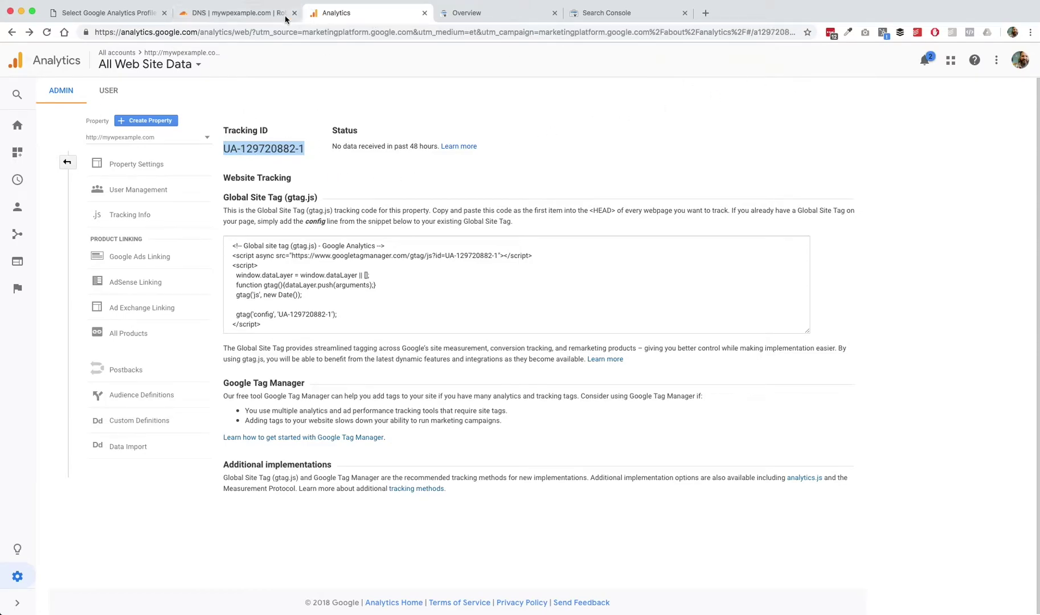
pyautogui.click(109, 16)
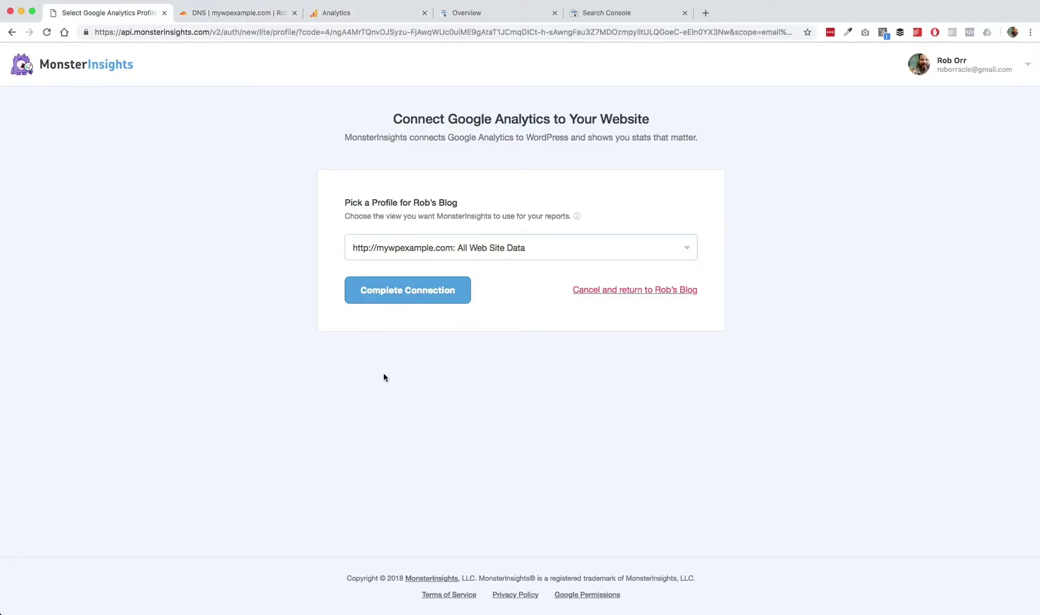
pyautogui.click(408, 291)
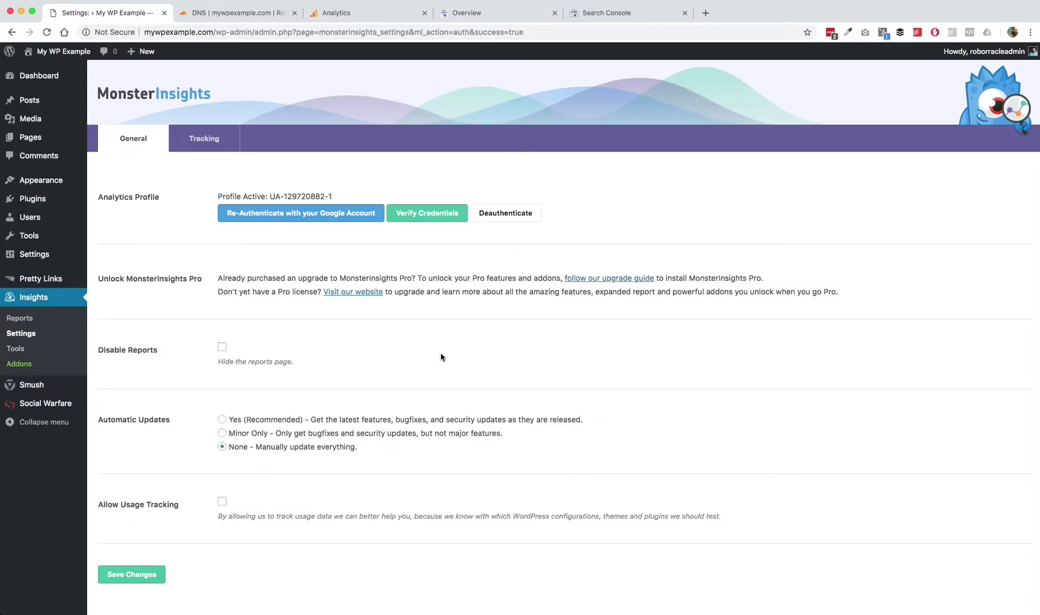
# Step: Compare the active profile's tracking ID in MonsterInsights with the tracking ID shown in Google Analytics
pyautogui.moveTo(336, 197); pyautogui.dragTo(268, 196)
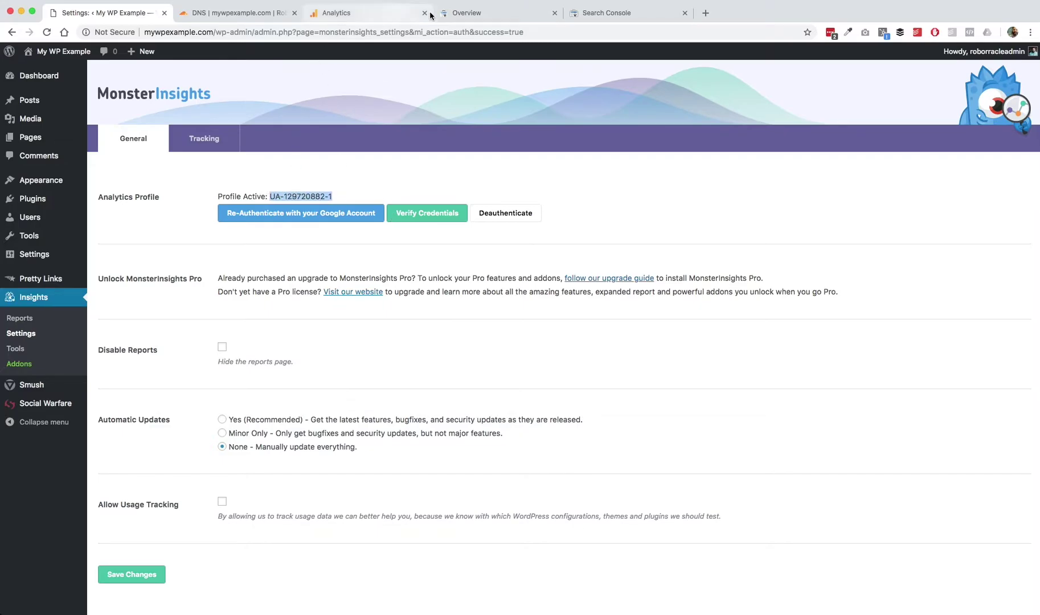
pyautogui.click(356, 12)
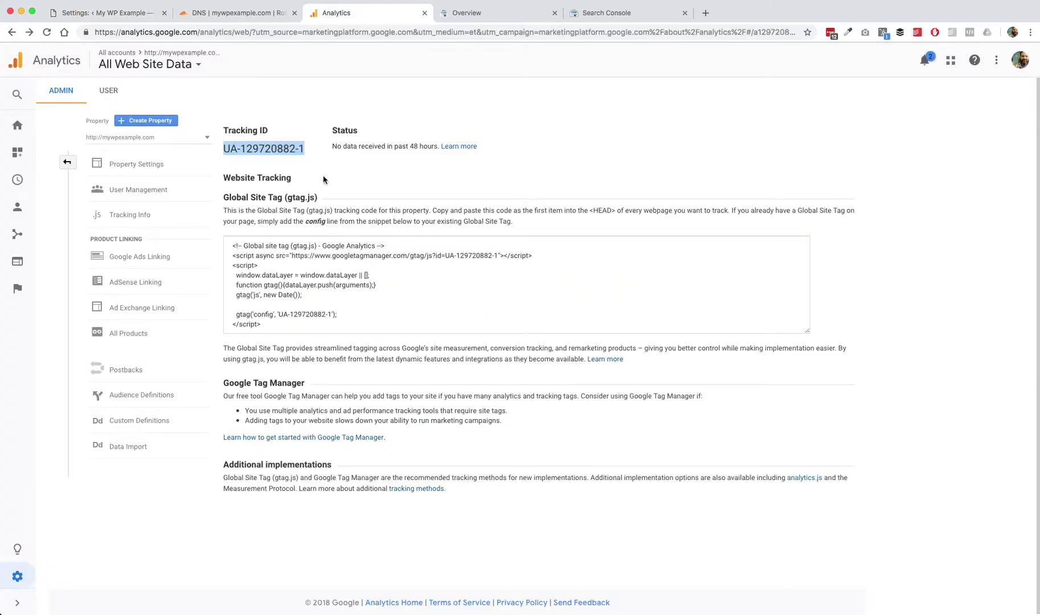
pyautogui.click(234, 12)
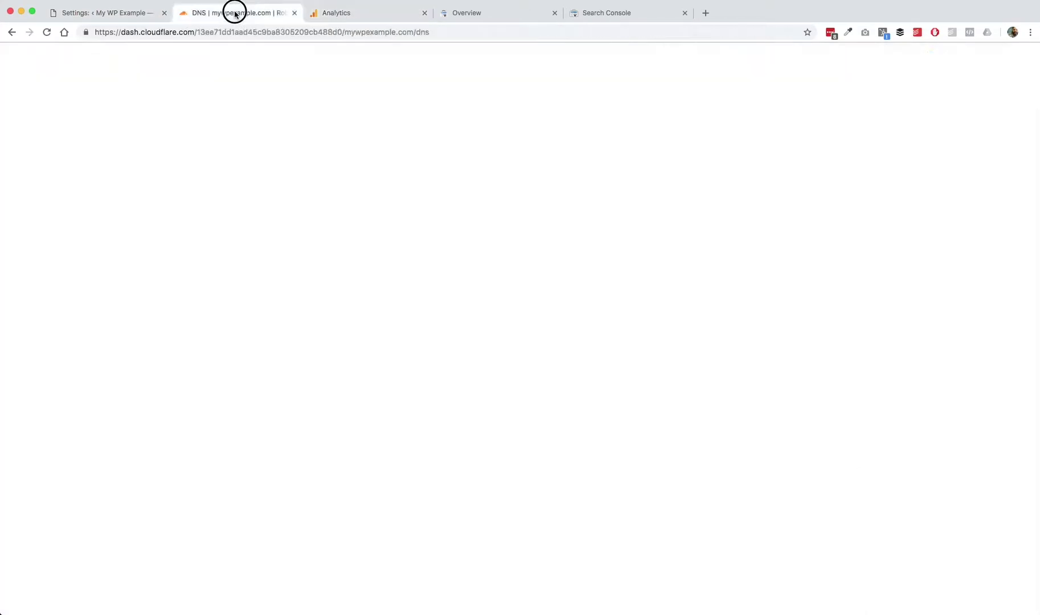
pyautogui.click(96, 14)
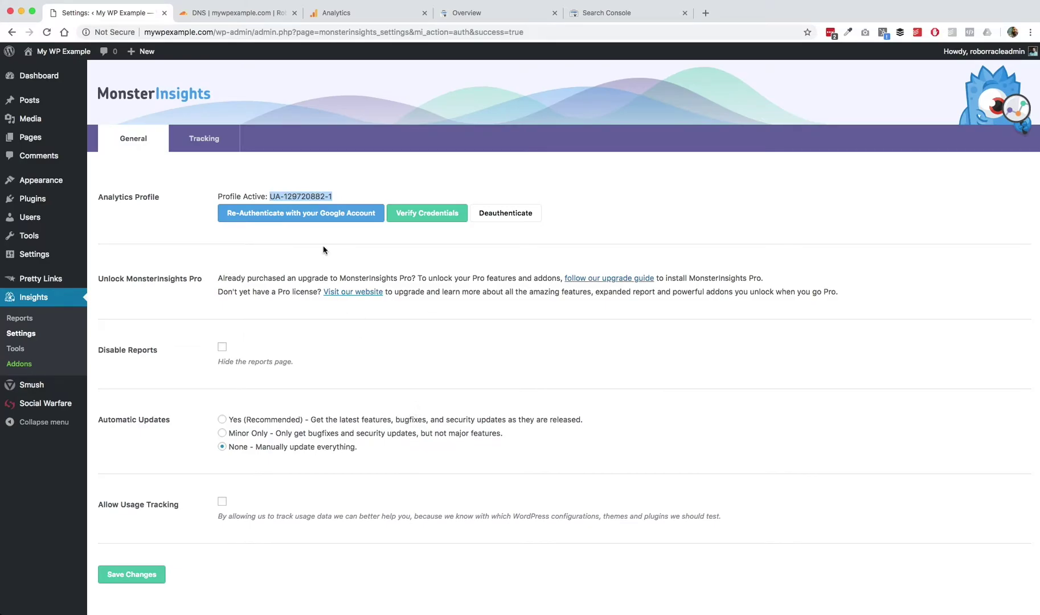
# Step: Save the MonsterInsights general settings and the Engagement tracking settings
pyautogui.click(135, 577)
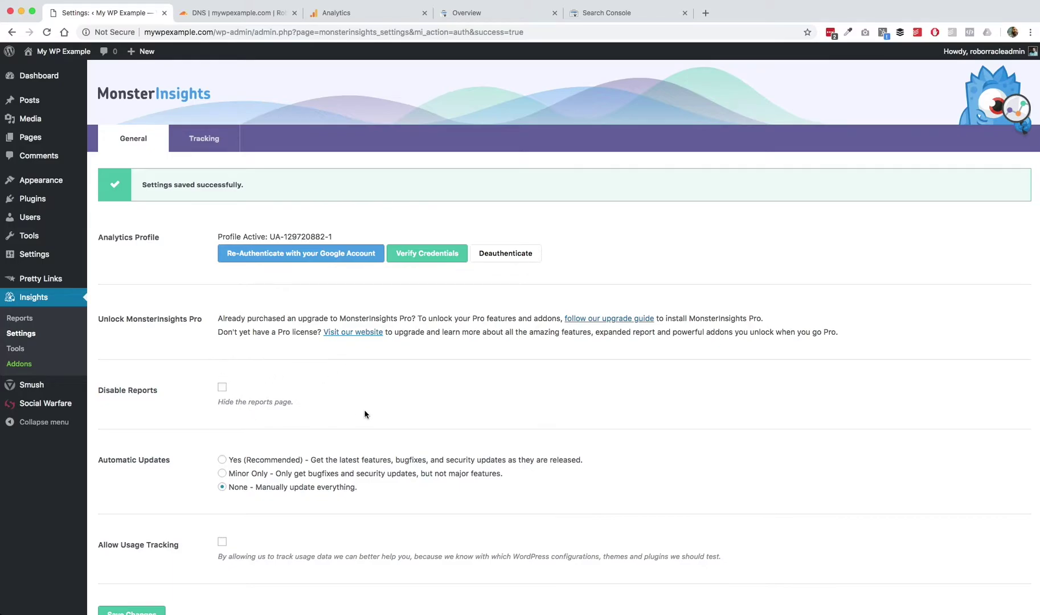
pyautogui.scroll(-2, 380, 413)
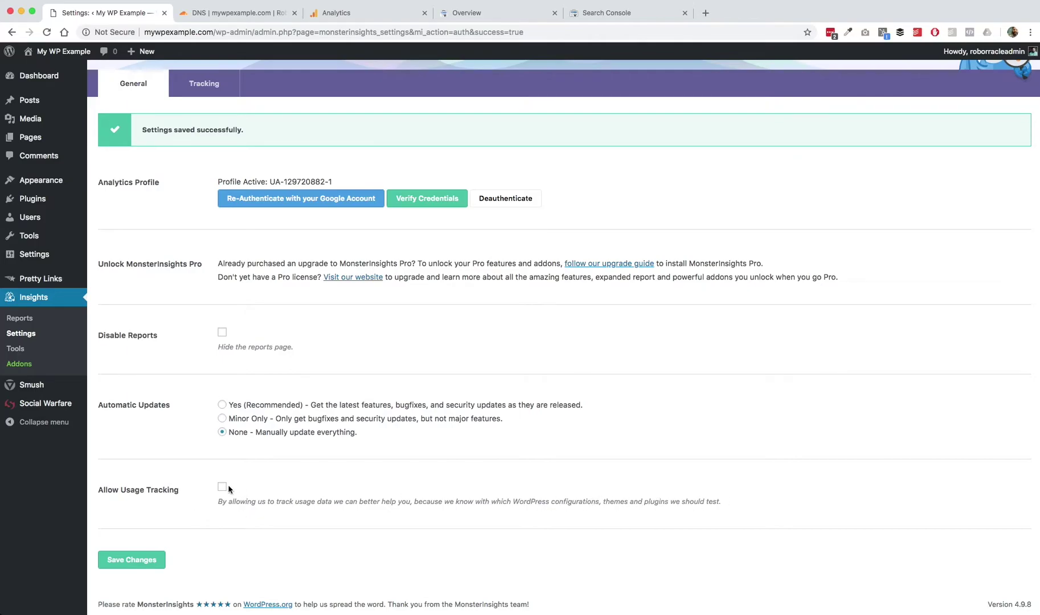
pyautogui.click(207, 89)
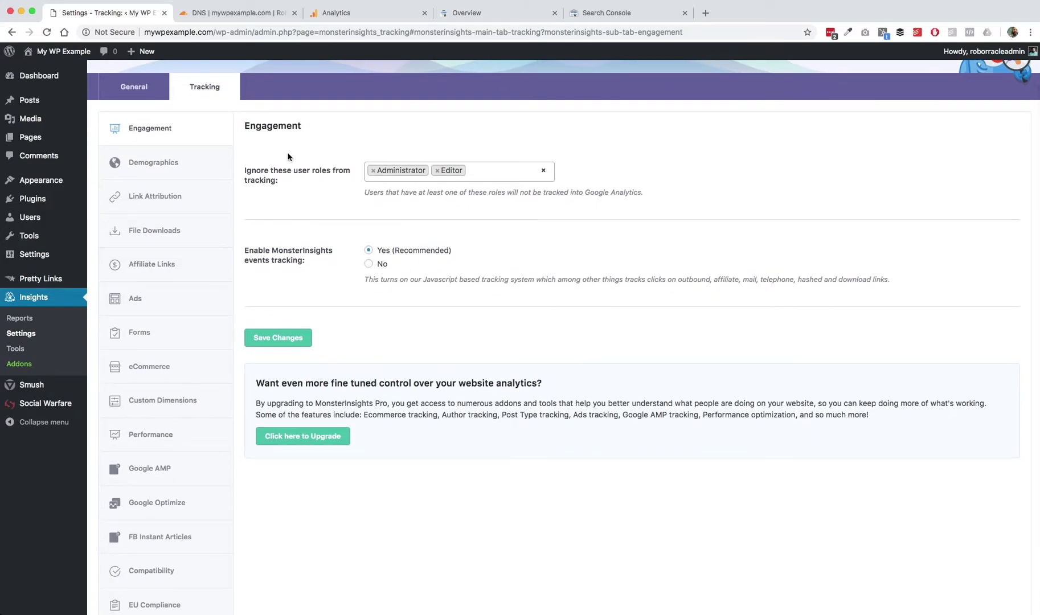
pyautogui.click(285, 341)
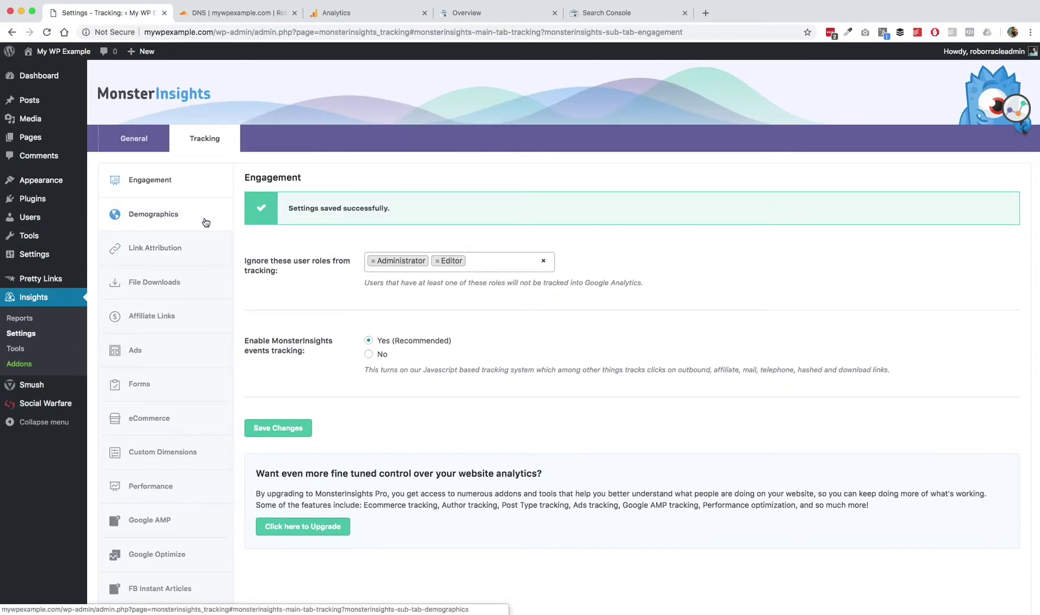
pyautogui.scroll(-3, 188, 427)
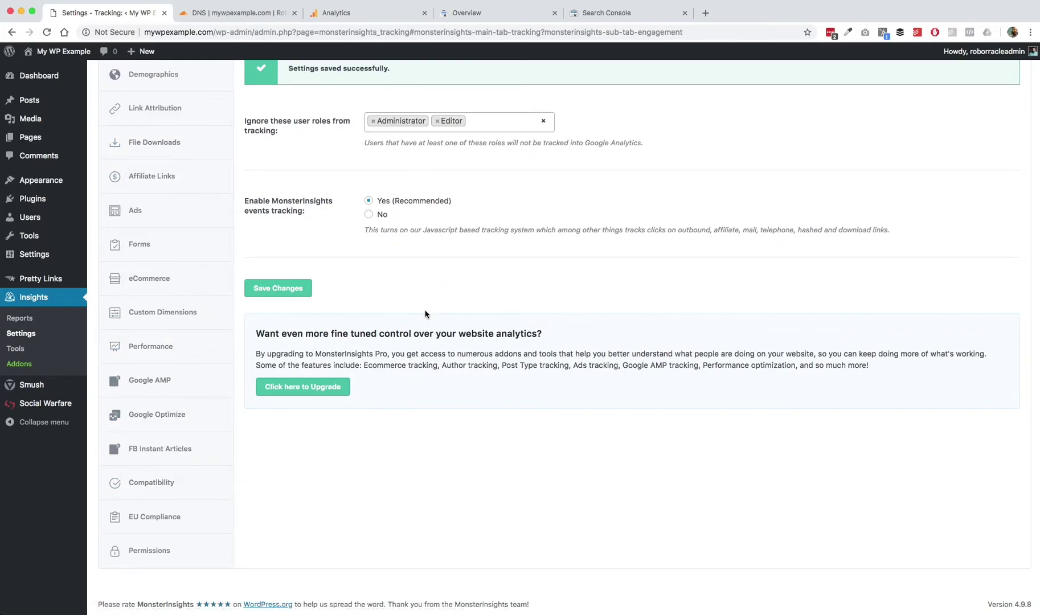
pyautogui.scroll(2, 427, 313)
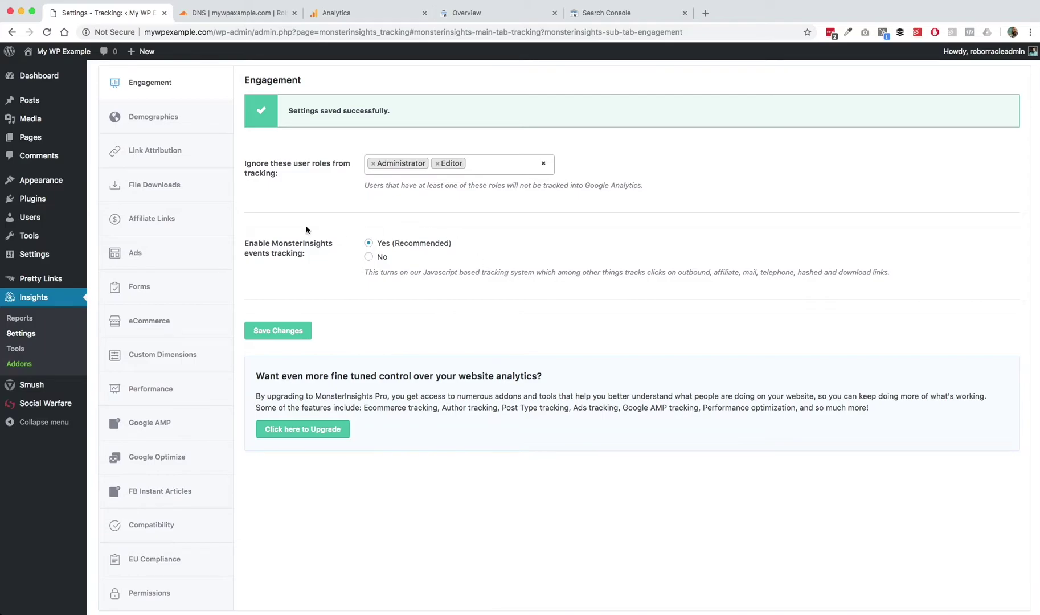
# Step: Open the MonsterInsights reports and view the Overview Report for the site
pyautogui.click(31, 322)
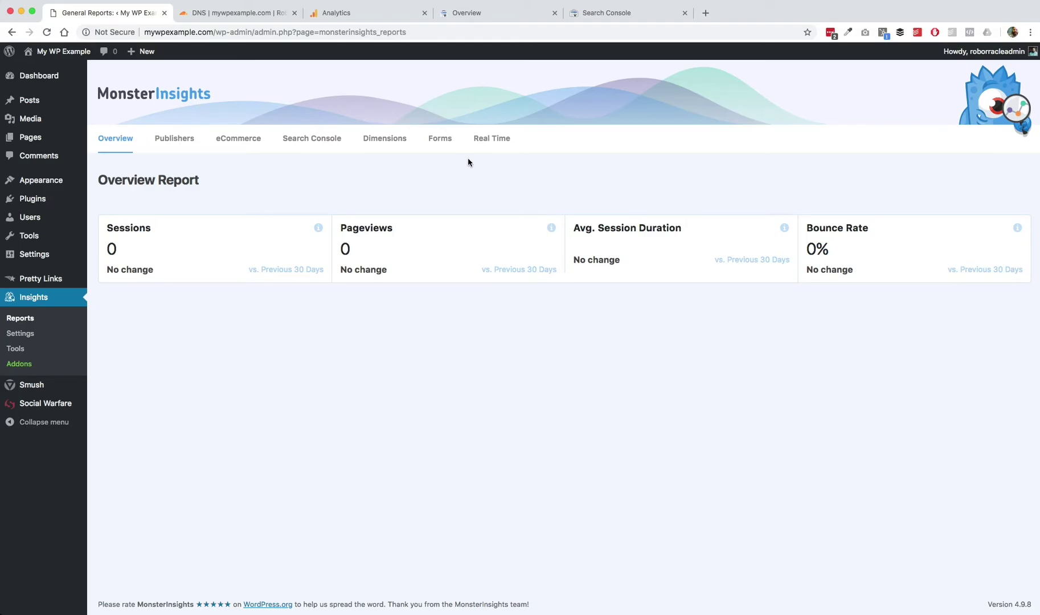
pyautogui.click(481, 152)
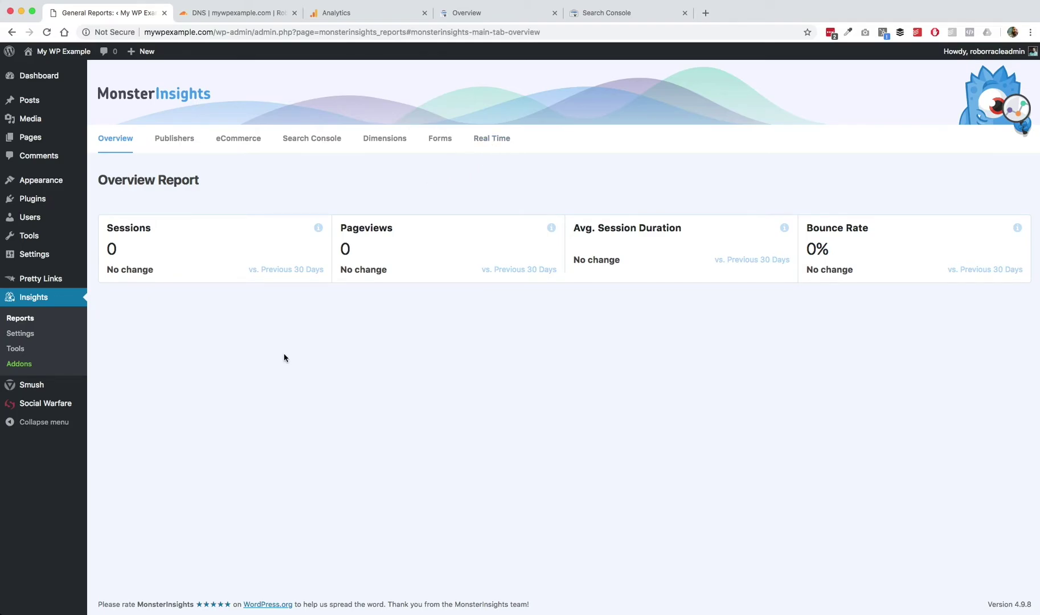